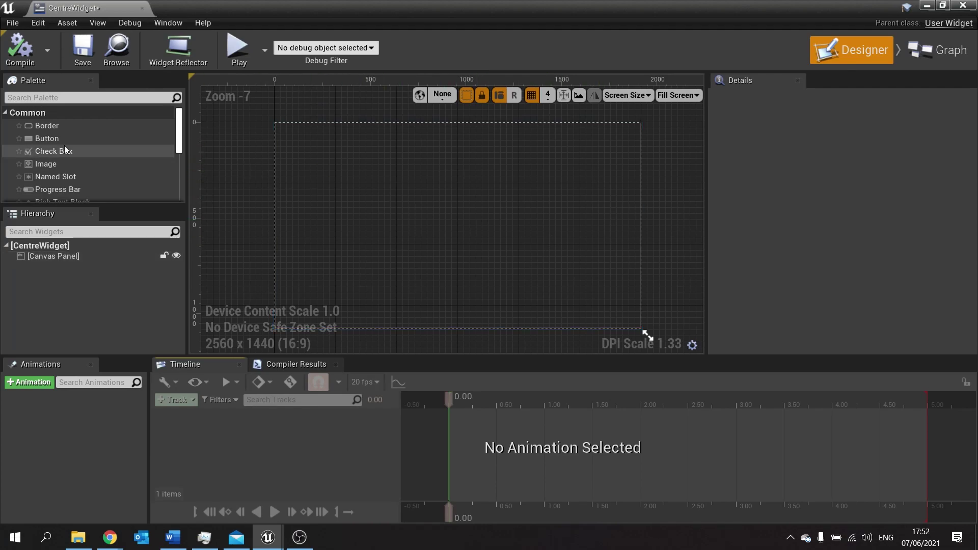
# Add a Button to the Canvas Panel, enlarge it to about 369×203 and place it near the canvas middle.
pyautogui.moveTo(41, 137); pyautogui.dragTo(67, 260)
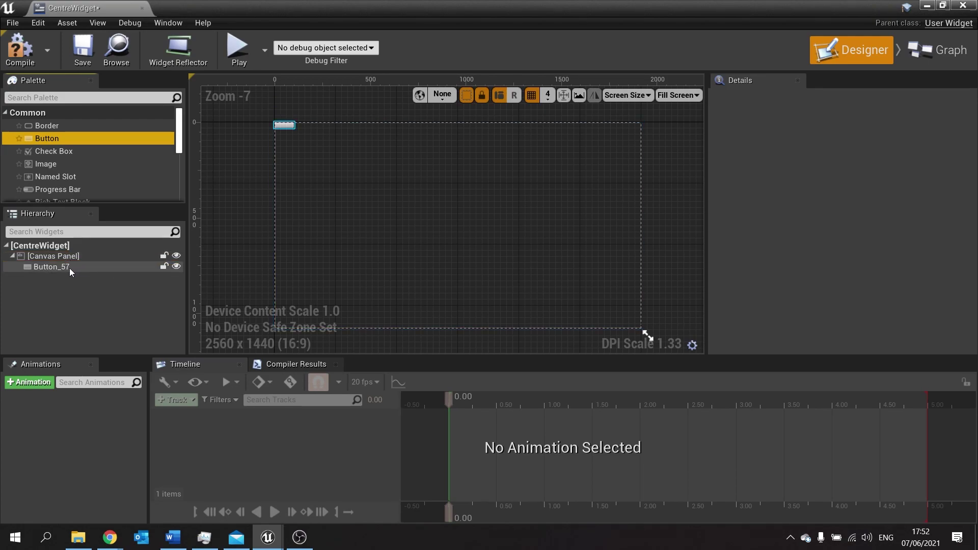
pyautogui.click(51, 266)
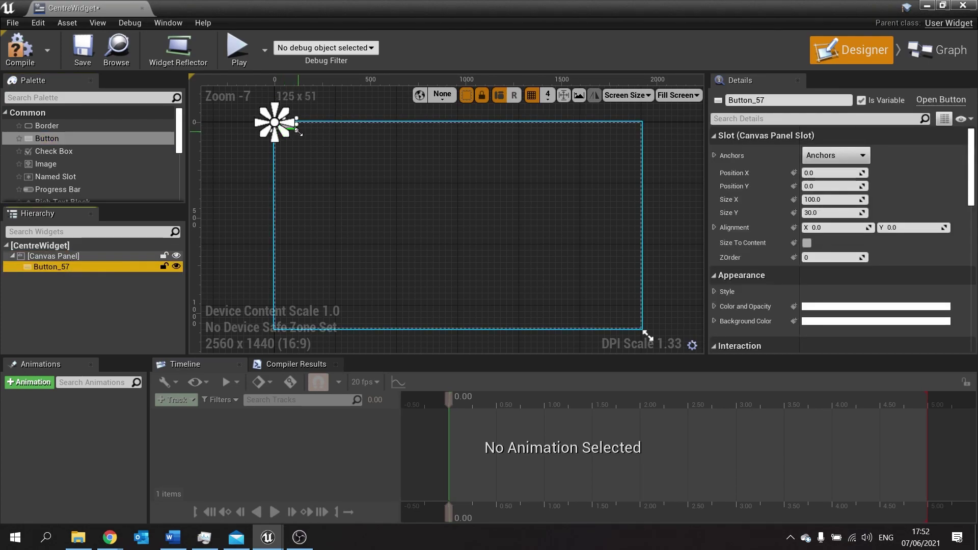
pyautogui.moveTo(299, 131); pyautogui.dragTo(462, 242)
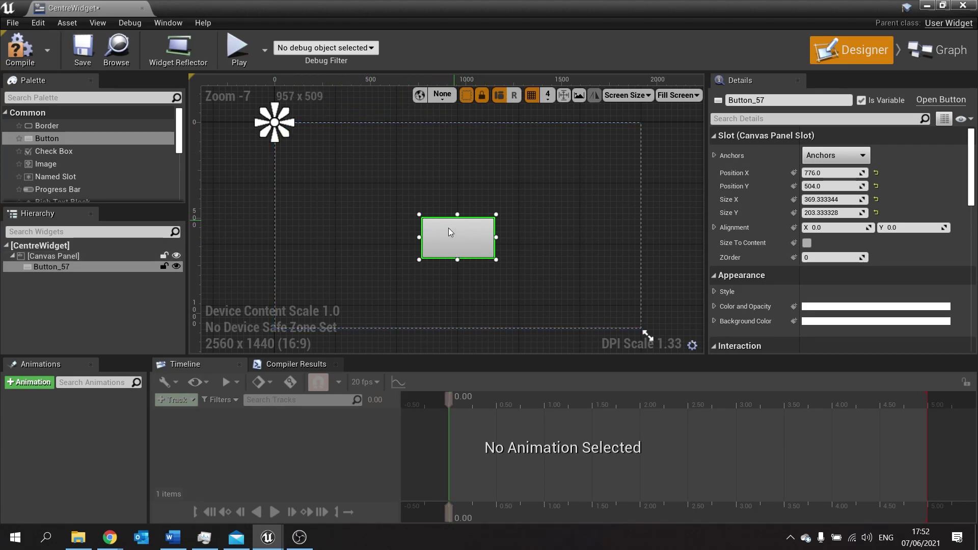
pyautogui.moveTo(465, 228); pyautogui.dragTo(439, 210)
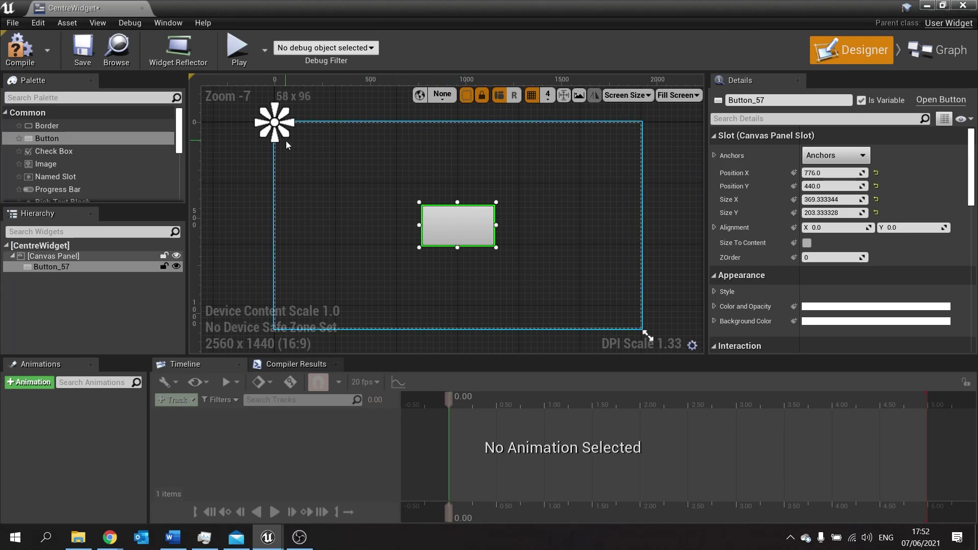
pyautogui.click(626, 96)
pyautogui.moveTo(631, 123)
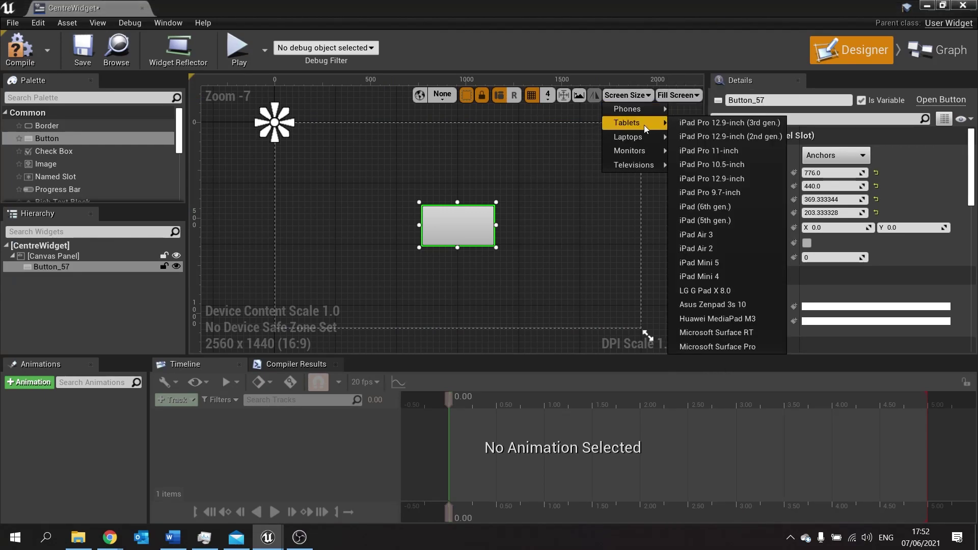
pyautogui.click(722, 152)
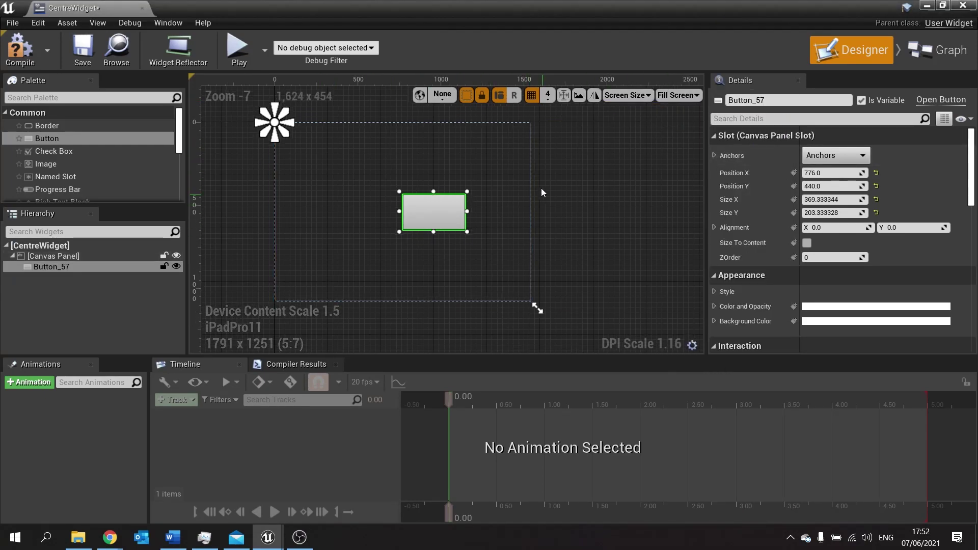
pyautogui.click(627, 94)
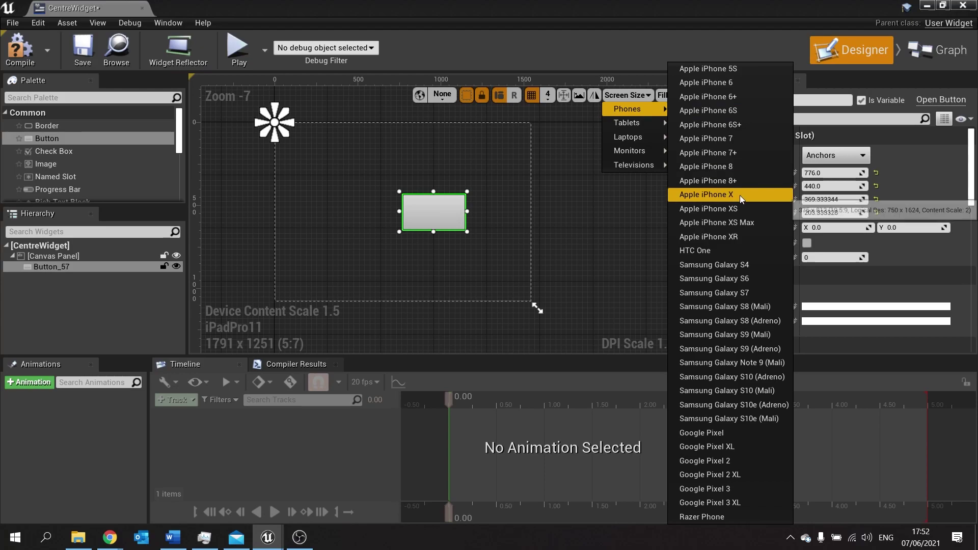
pyautogui.click(704, 195)
pyautogui.click(626, 95)
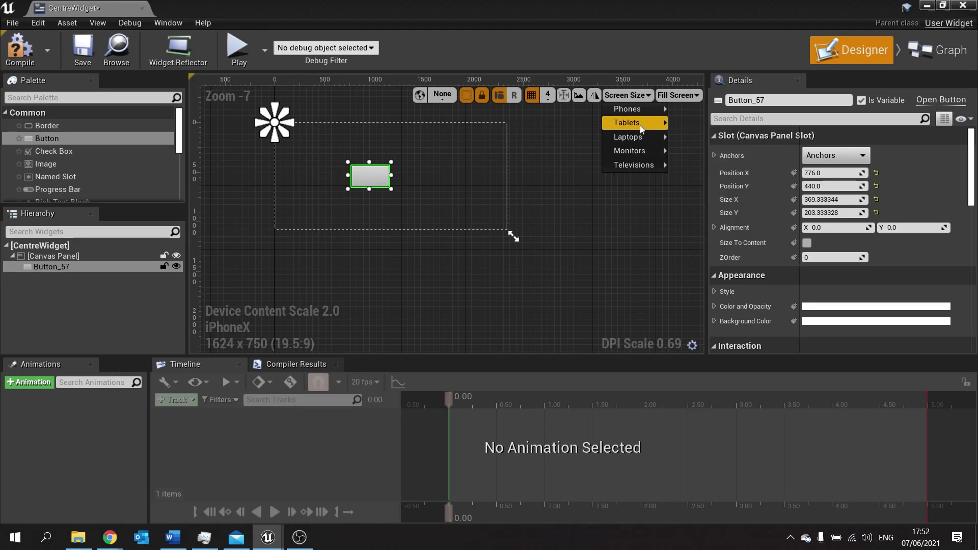
pyautogui.moveTo(628, 123)
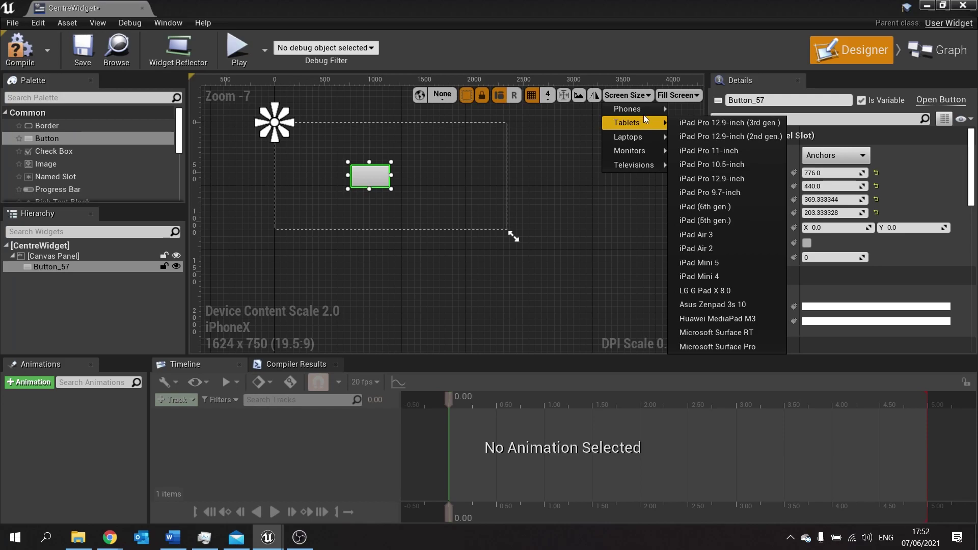
pyautogui.click(696, 212)
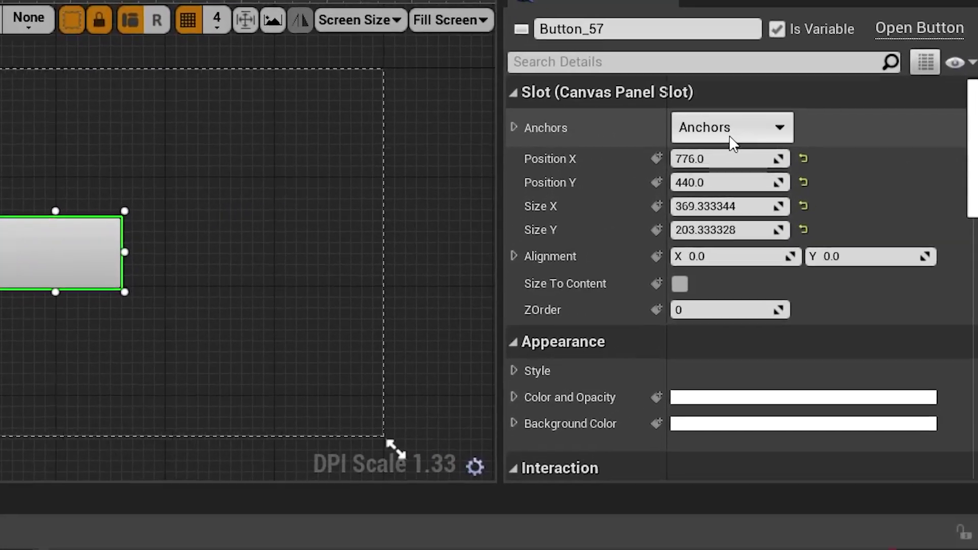
# Anchor the button to the screen centre using the centre Anchors preset.
pyautogui.click(802, 149)
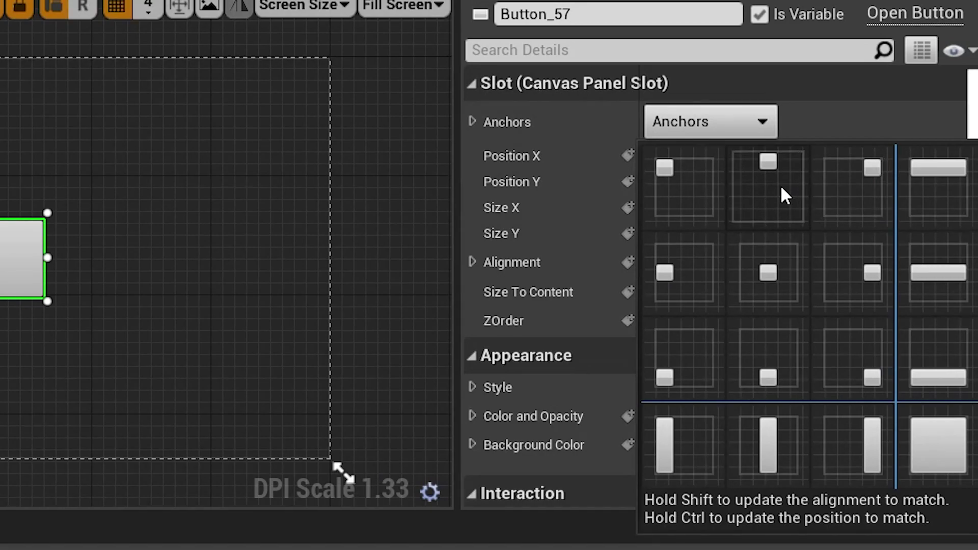
pyautogui.click(773, 284)
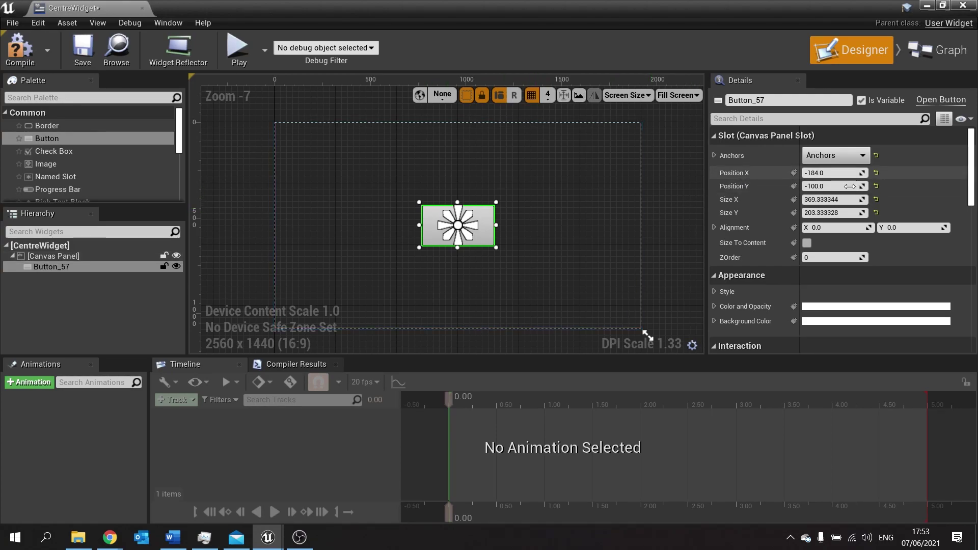
# Set the button's Position X and Position Y to 0.
pyautogui.click(818, 173)
pyautogui.write('0')
pyautogui.press('Return')
pyautogui.click(816, 186)
pyautogui.write('0')
pyautogui.press('Return')
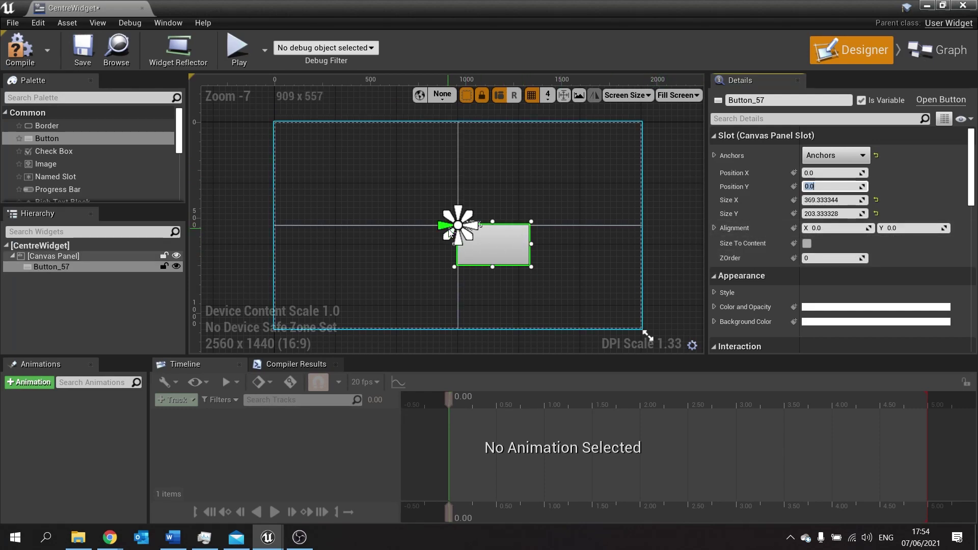
# Set Alignment X and Y to 0.5 so the button sits exactly centred.
pyautogui.click(819, 228)
pyautogui.write('0.5')
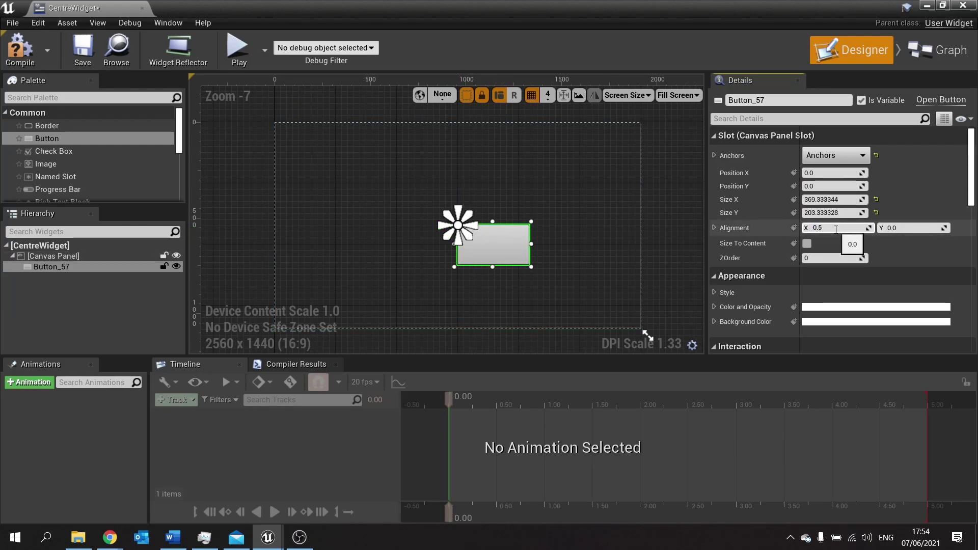
pyautogui.press('Tab')
pyautogui.write('0.5')
pyautogui.press('Return')
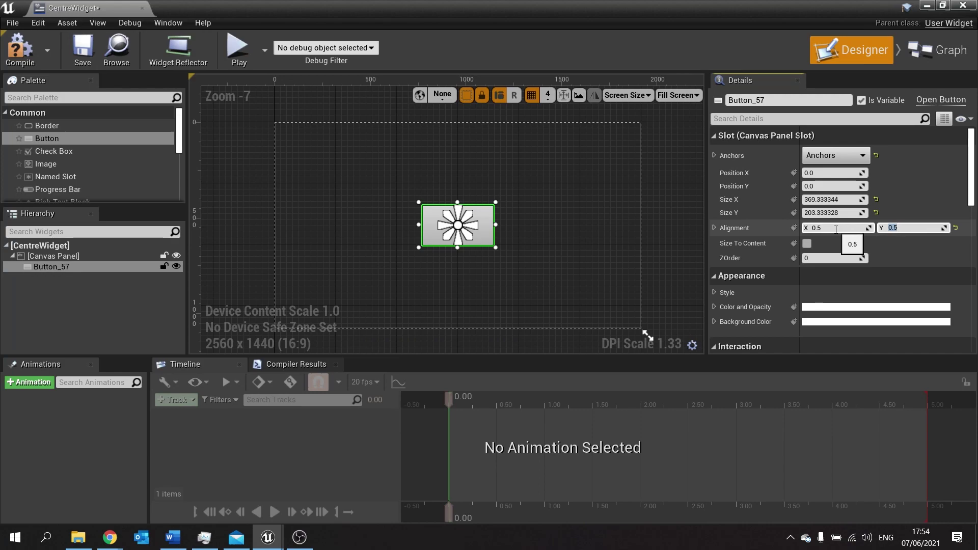
pyautogui.click(626, 95)
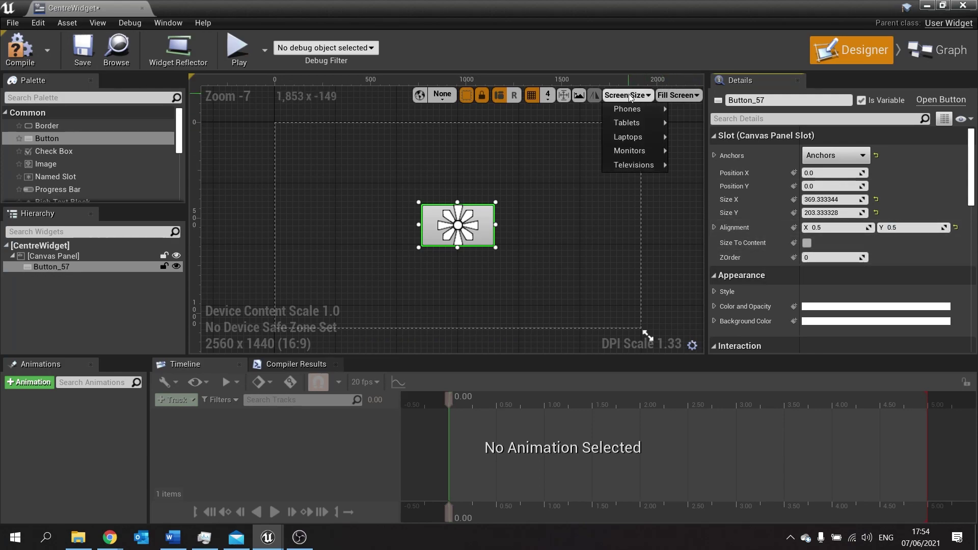
pyautogui.moveTo(627, 109)
pyautogui.click(707, 110)
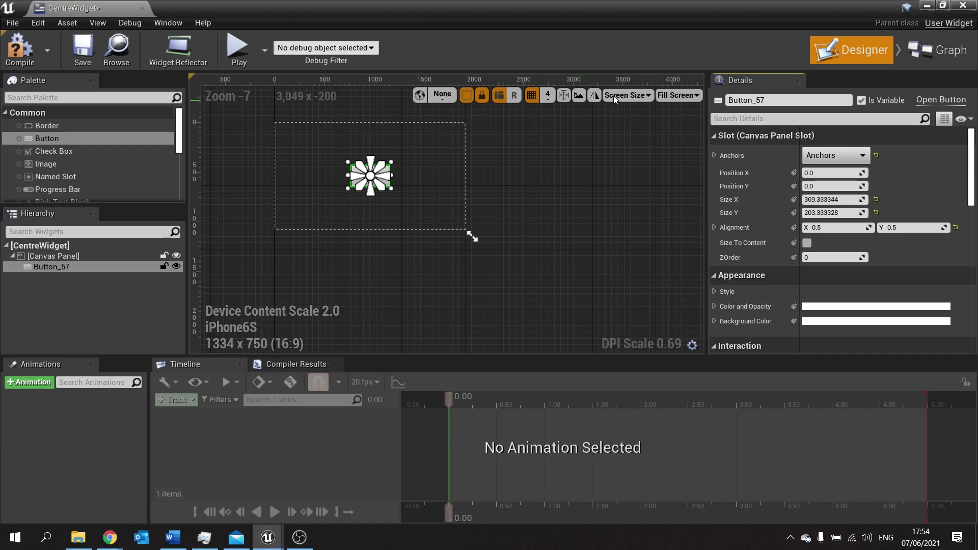
pyautogui.click(627, 95)
pyautogui.click(713, 163)
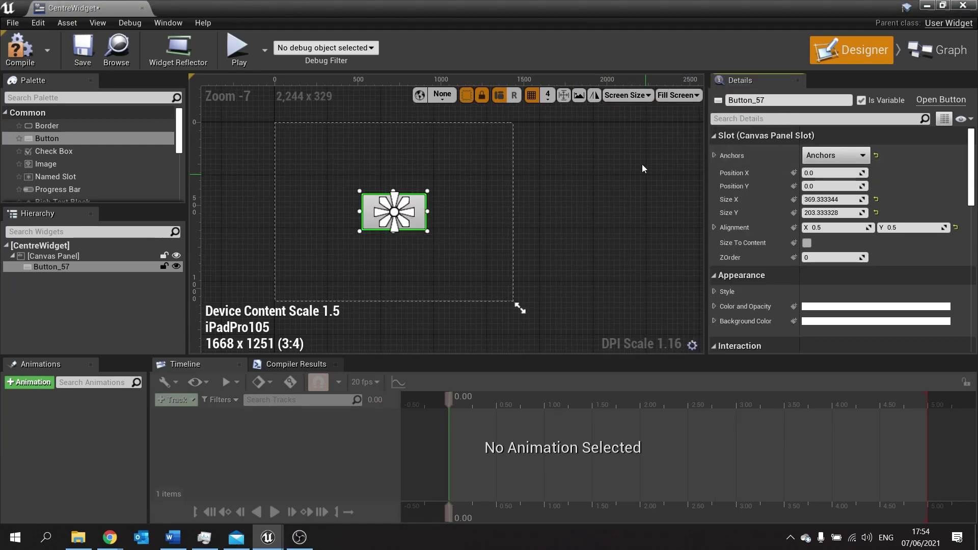
pyautogui.click(627, 95)
pyautogui.click(712, 249)
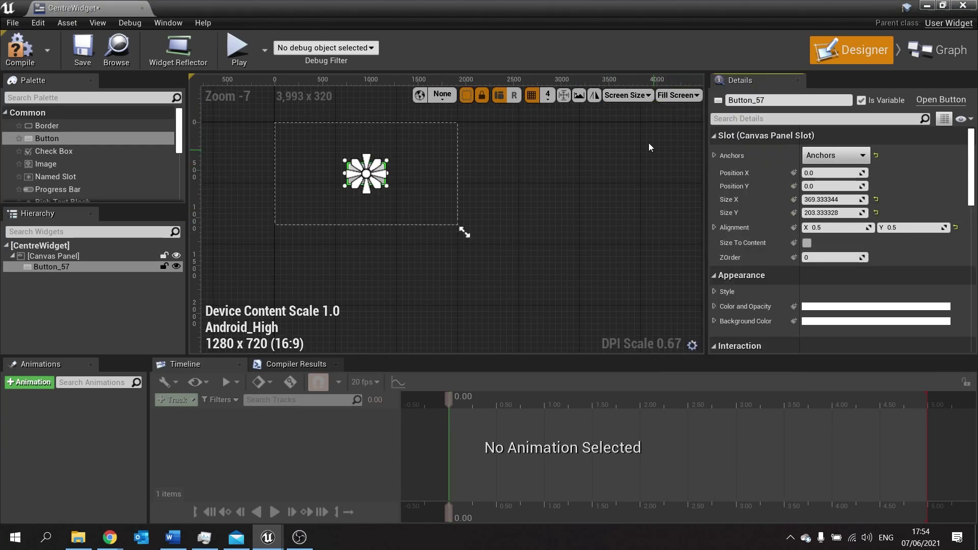
pyautogui.click(628, 95)
pyautogui.moveTo(632, 151)
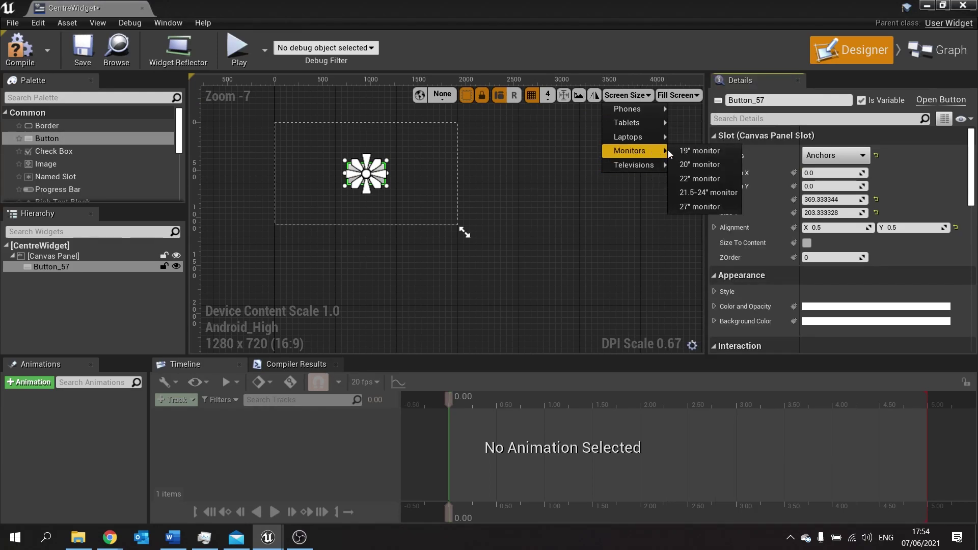
pyautogui.click(700, 206)
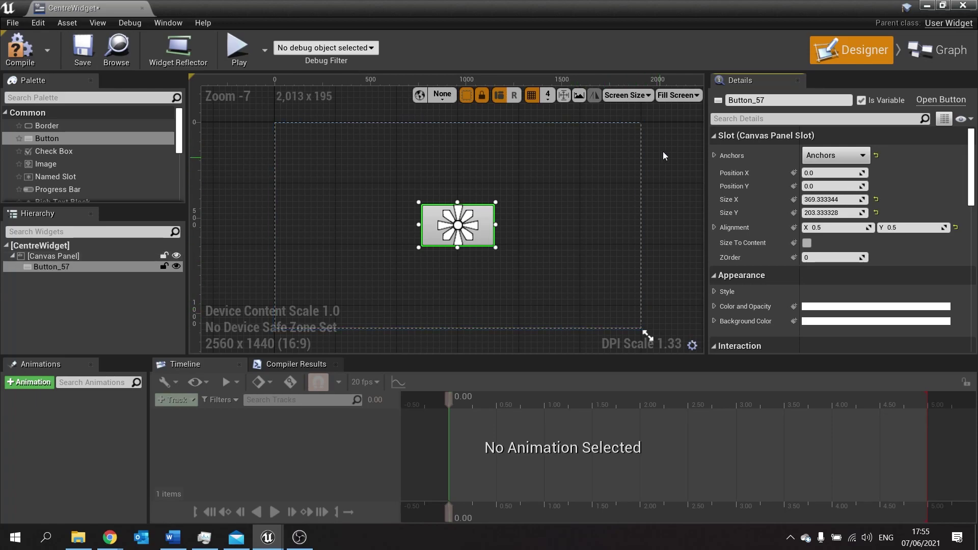
# Anchor the button to the right edge's middle with Position X 0 and Alignment X 1.0, flush to the edge.
pyautogui.click(837, 155)
pyautogui.click(909, 234)
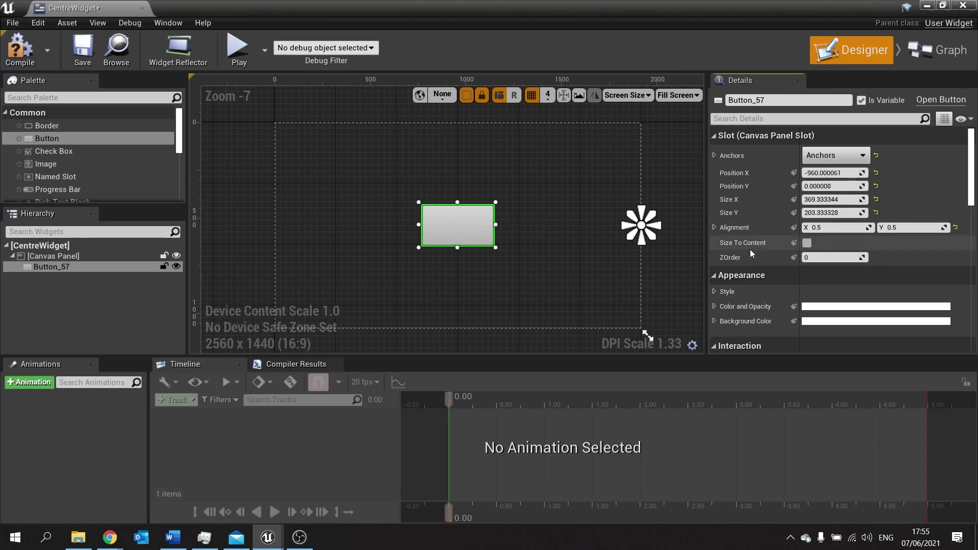
pyautogui.click(874, 174)
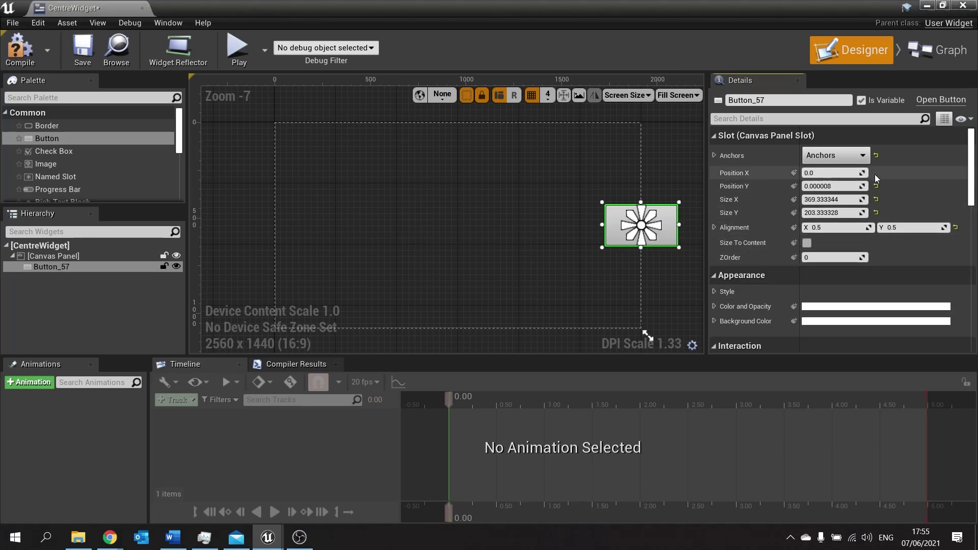
pyautogui.click(830, 228)
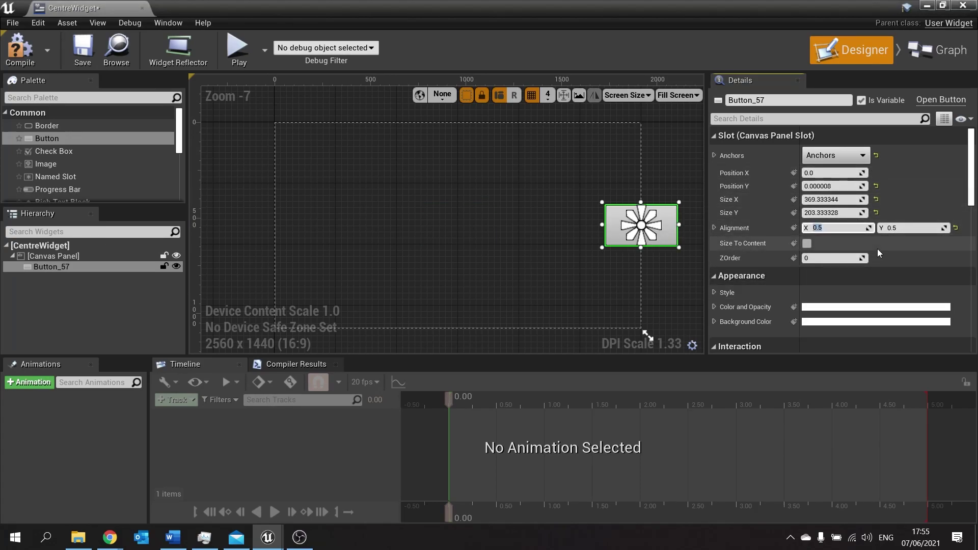
pyautogui.write('1.0')
pyautogui.press('Return')
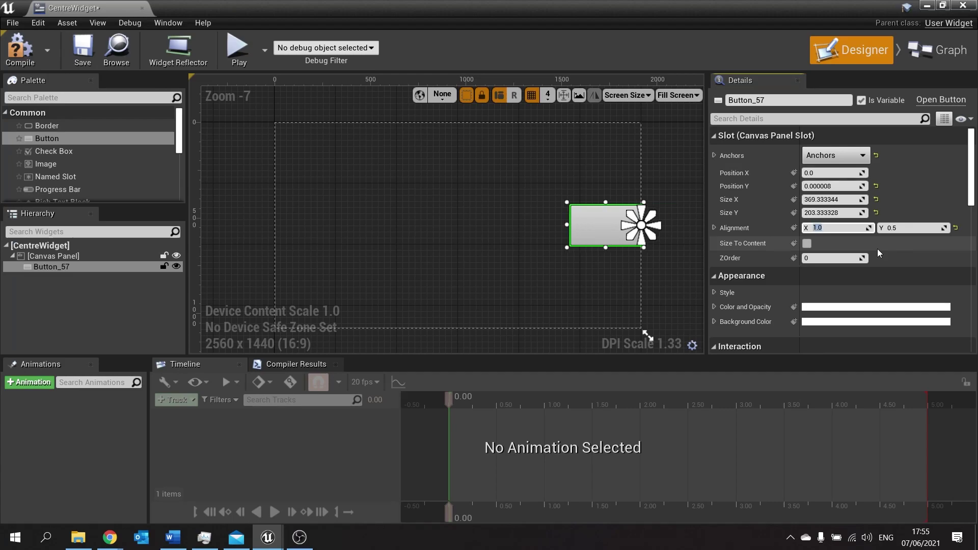
pyautogui.click(680, 243)
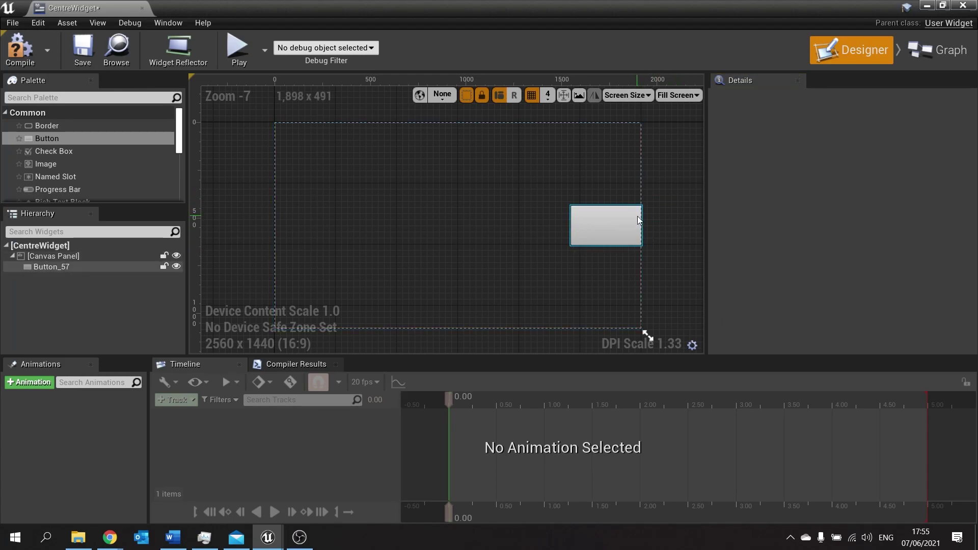
pyautogui.click(612, 226)
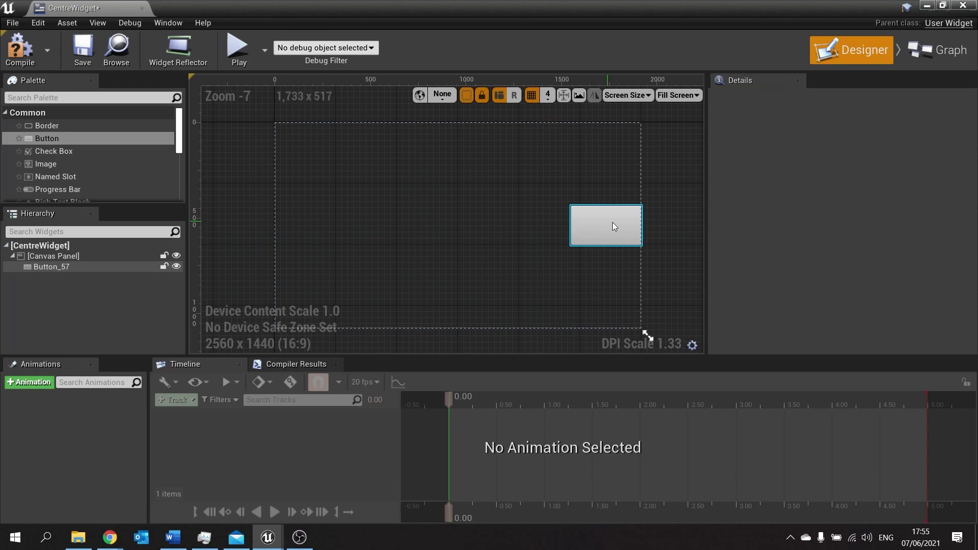
pyautogui.click(626, 96)
pyautogui.moveTo(628, 124)
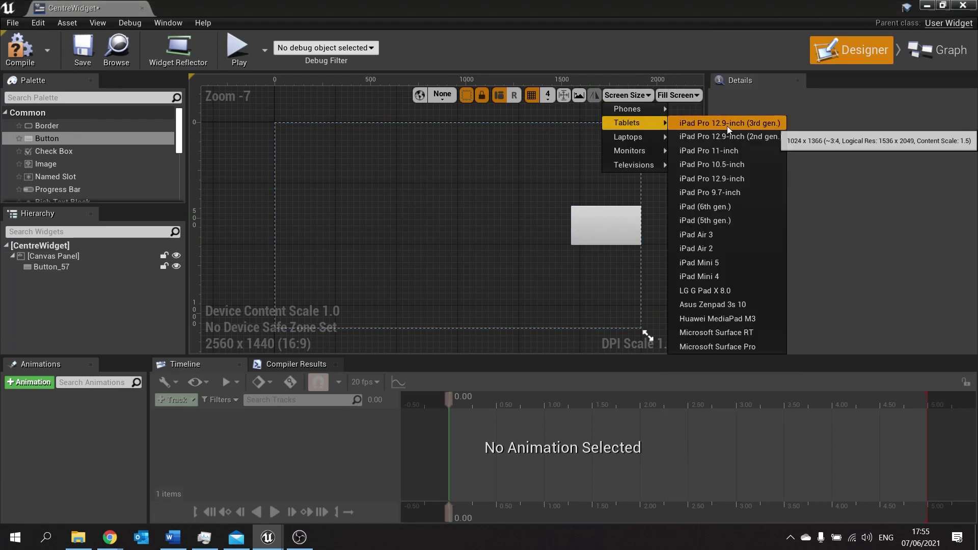
pyautogui.click(727, 126)
pyautogui.click(630, 96)
pyautogui.moveTo(630, 150)
pyautogui.click(710, 124)
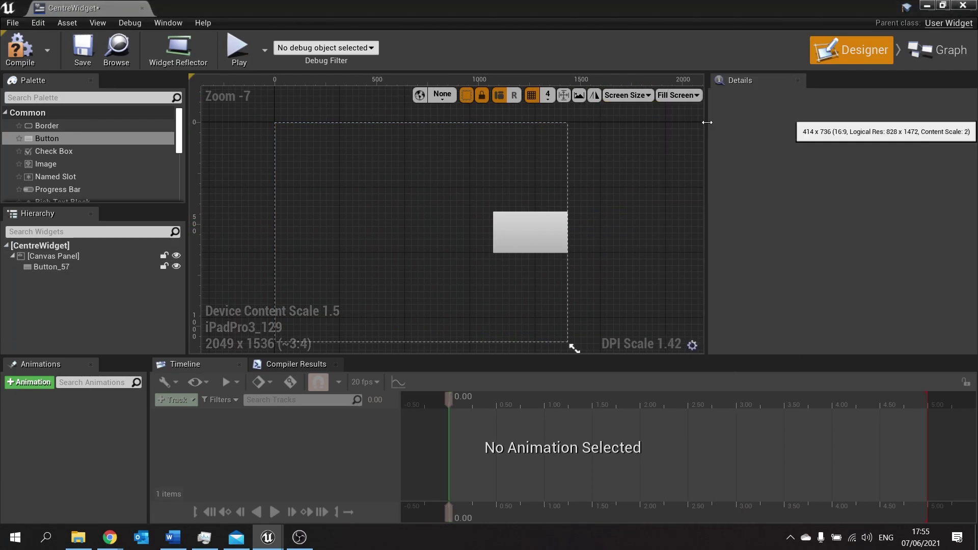
pyautogui.click(627, 96)
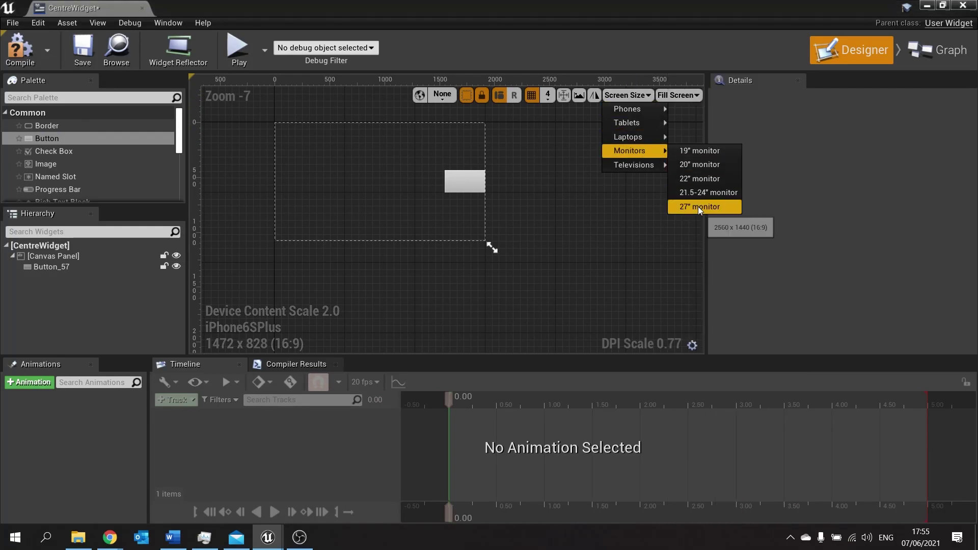
pyautogui.click(699, 206)
pyautogui.click(633, 226)
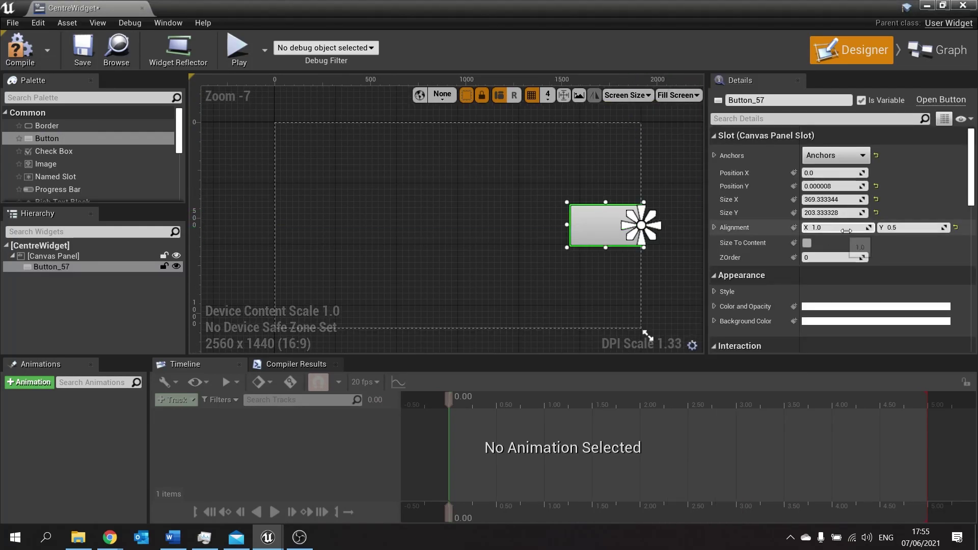